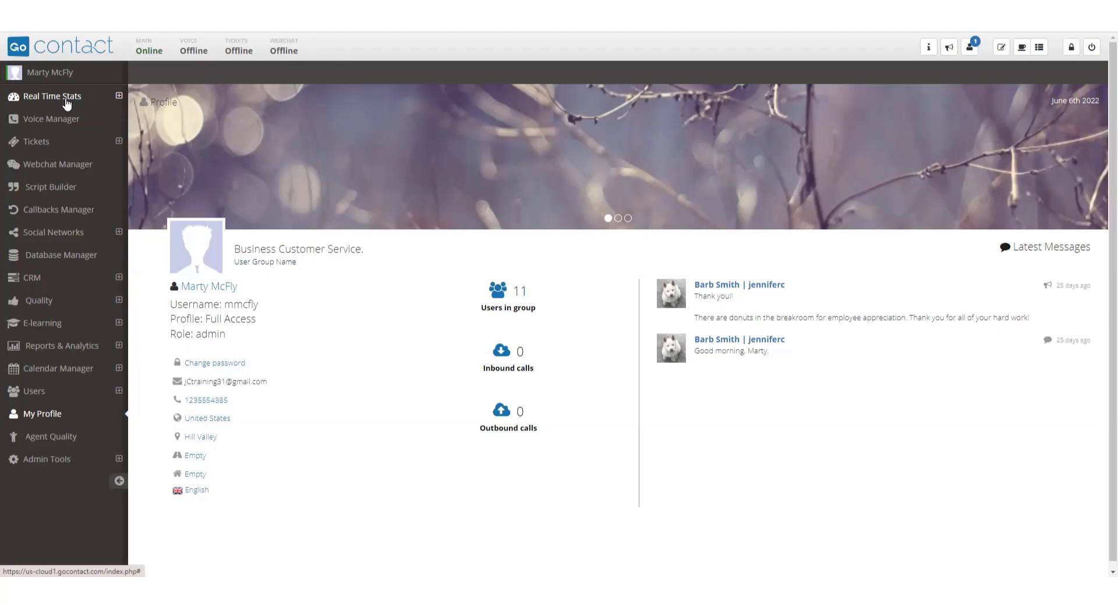
- Open the real-time Dialer Control page and select Manic Monday as the active campaign
left_click(53, 96)
left_click(61, 160)
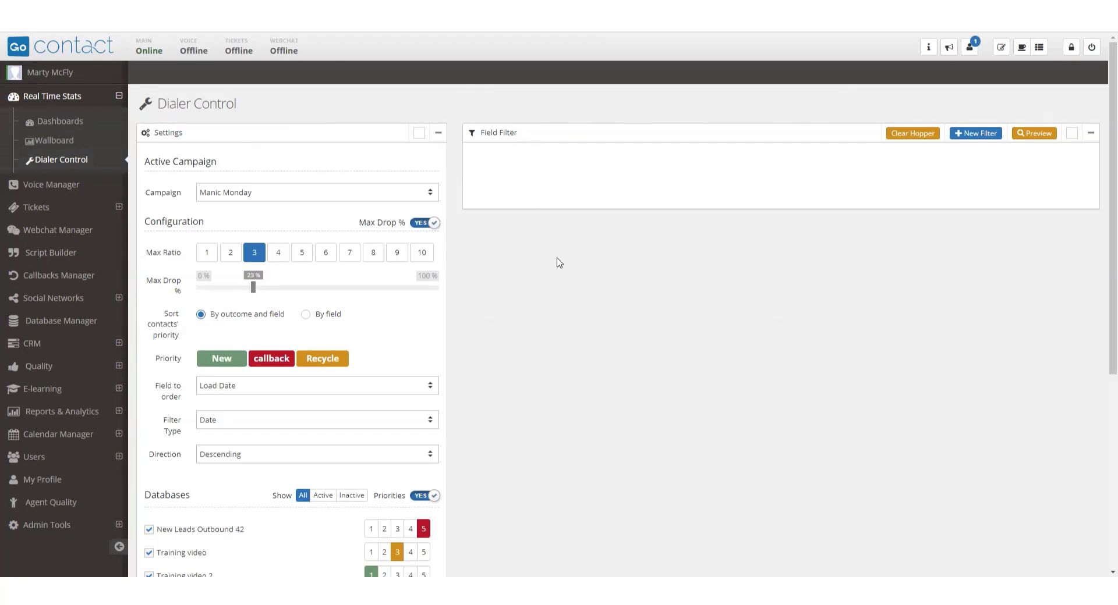
scroll(557, 265, "down", 5)
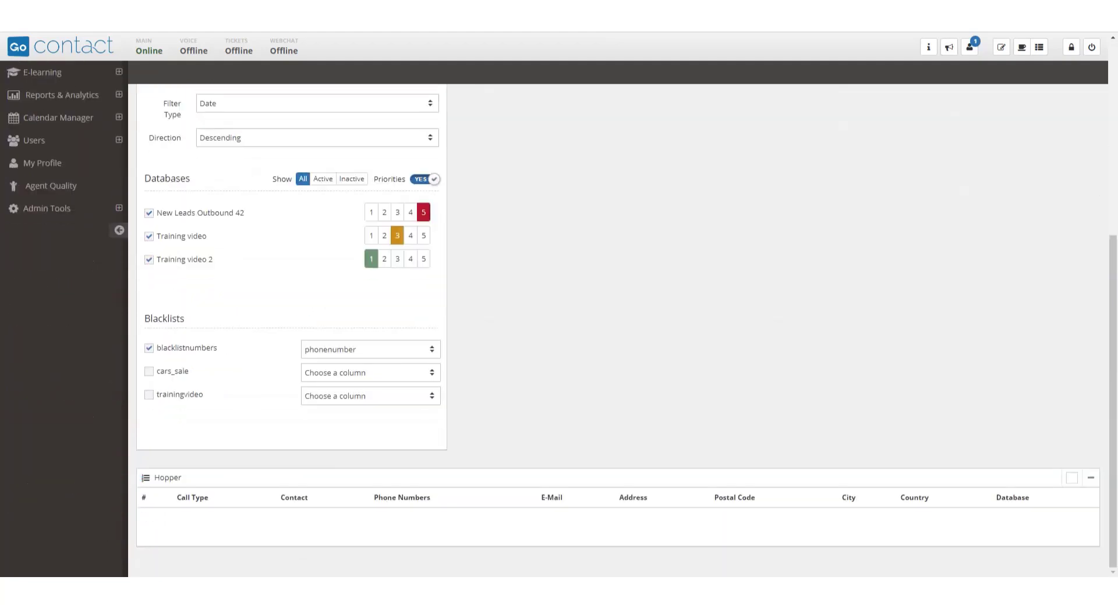
scroll(380, 170, "up", 5)
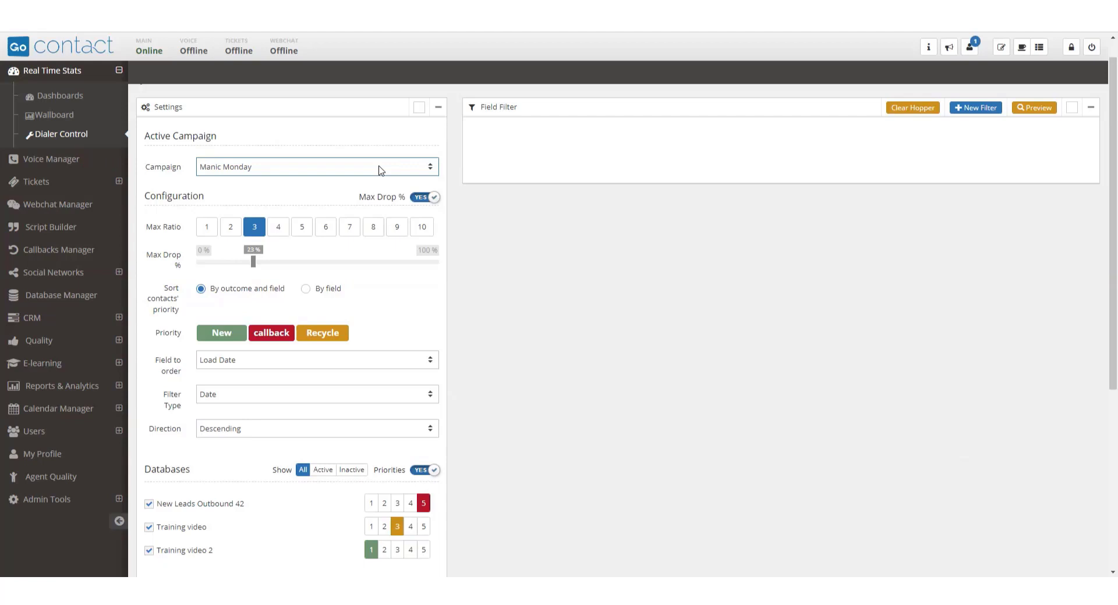
left_click(380, 167)
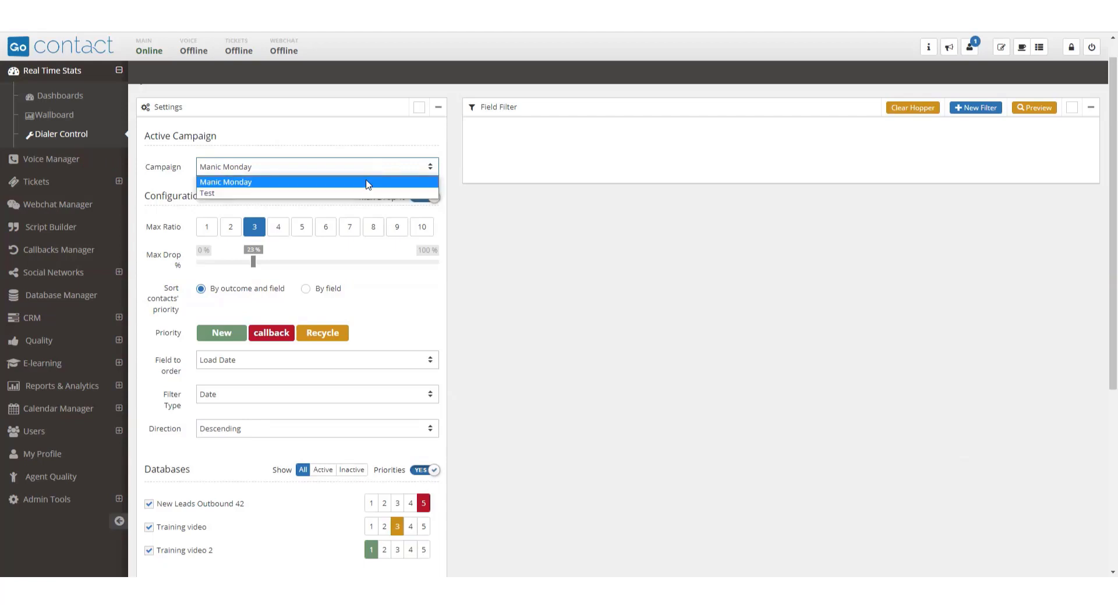
left_click(367, 182)
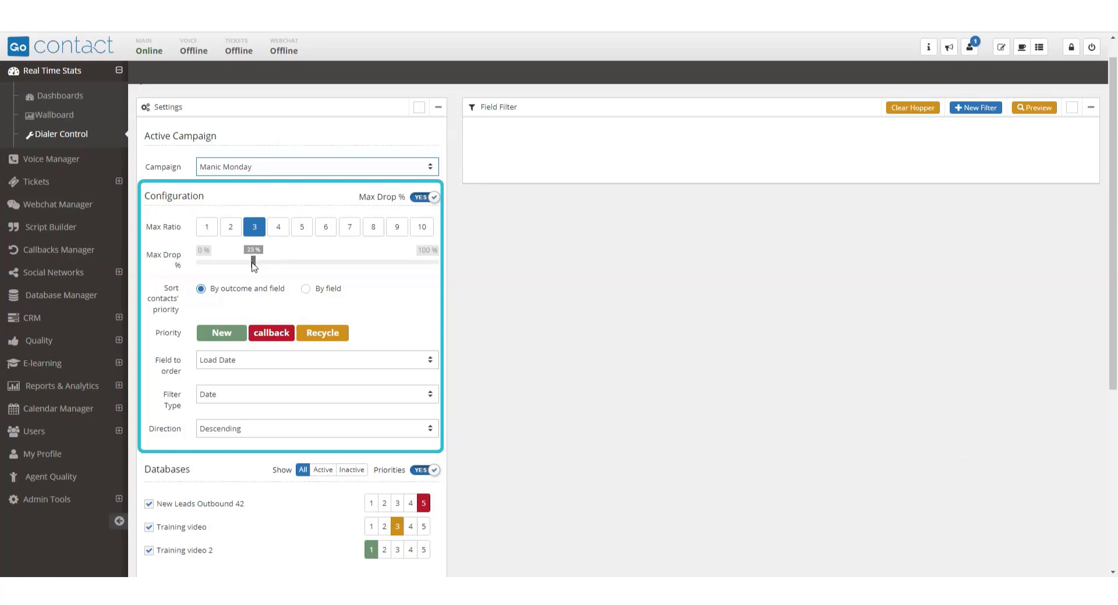
- Sort the contacts' priority by outcome and field, and place callback ahead of New in the priority order
mouse_move(252, 263)
left_mouse_down()
mouse_move(300, 276)
mouse_move(255, 273)
left_mouse_up()
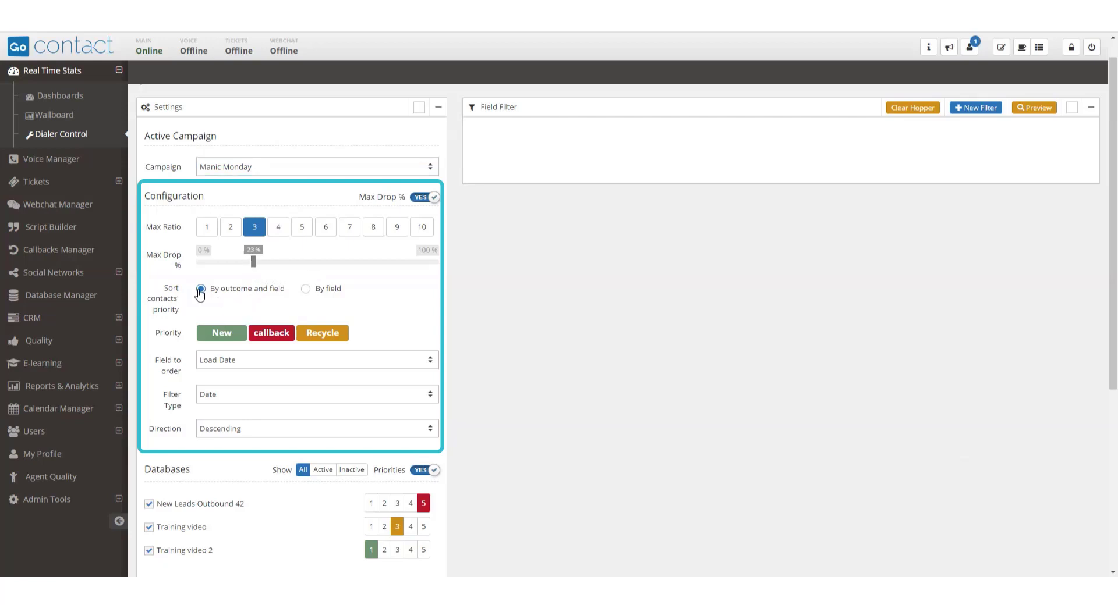
left_click(304, 289)
left_click(202, 290)
left_click_drag(268, 336, 212, 363)
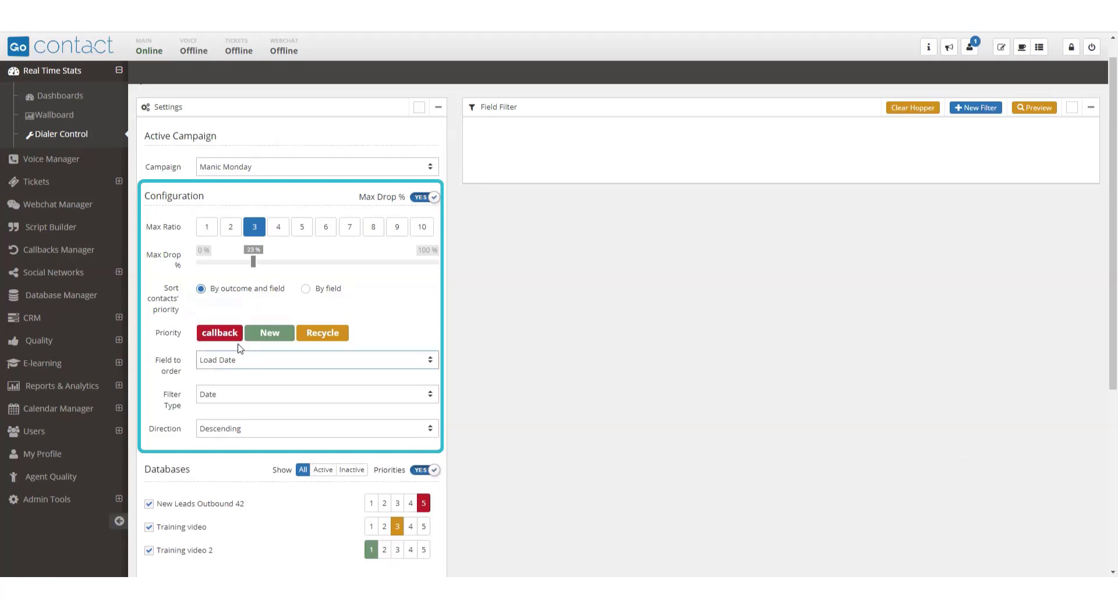
- Order the contacts by the Load Date field with the Date filter type
left_click(327, 365)
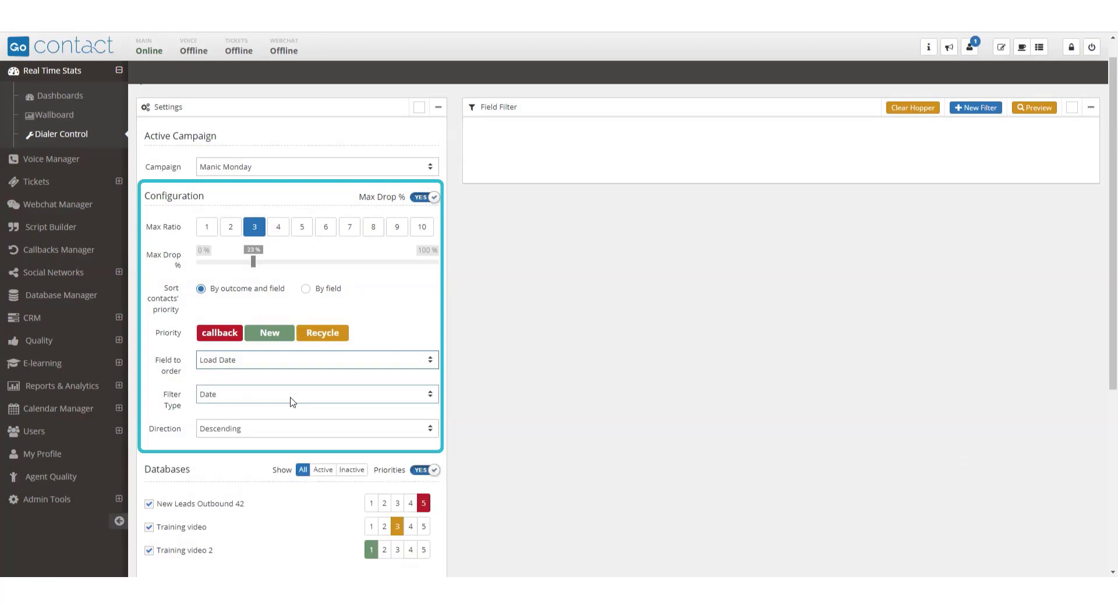
left_click(291, 402)
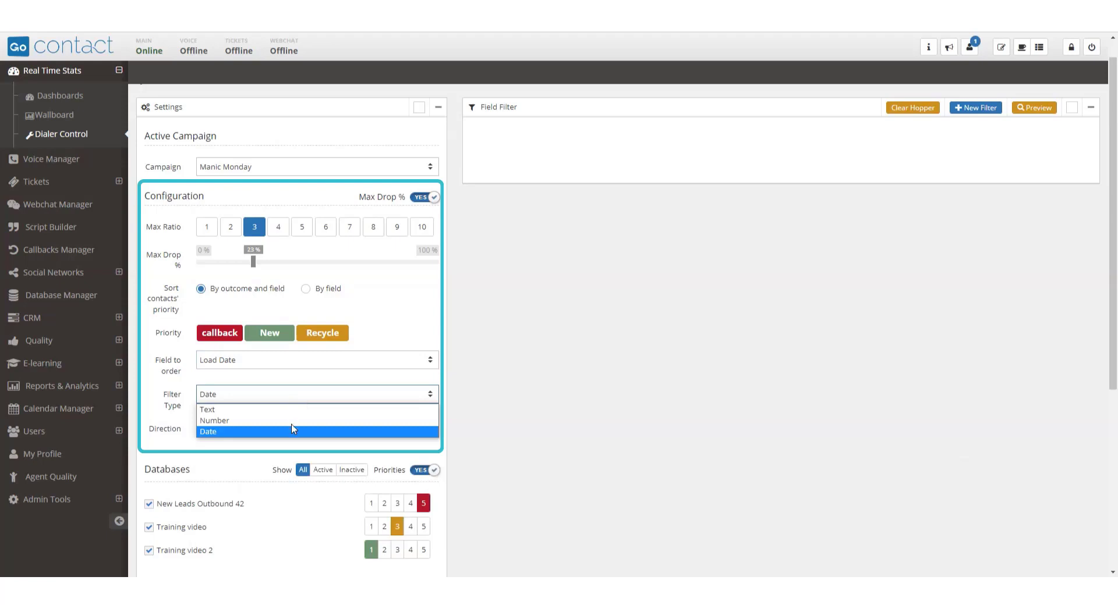
left_click(258, 434)
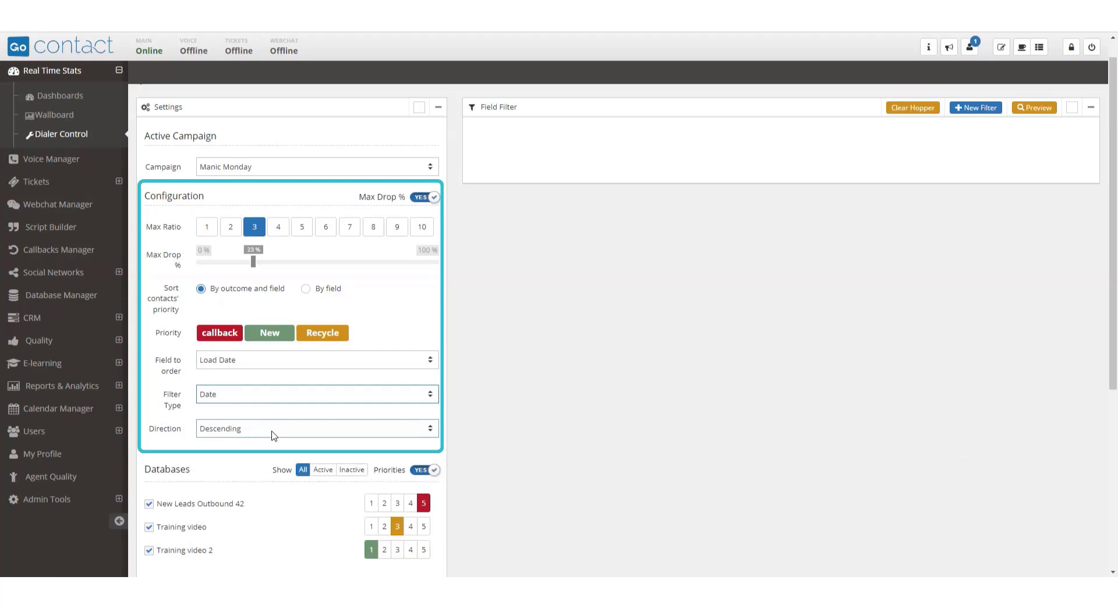
- View the campaign's active databases, and return the list to showing all databases
scroll(270, 330, "down", 3)
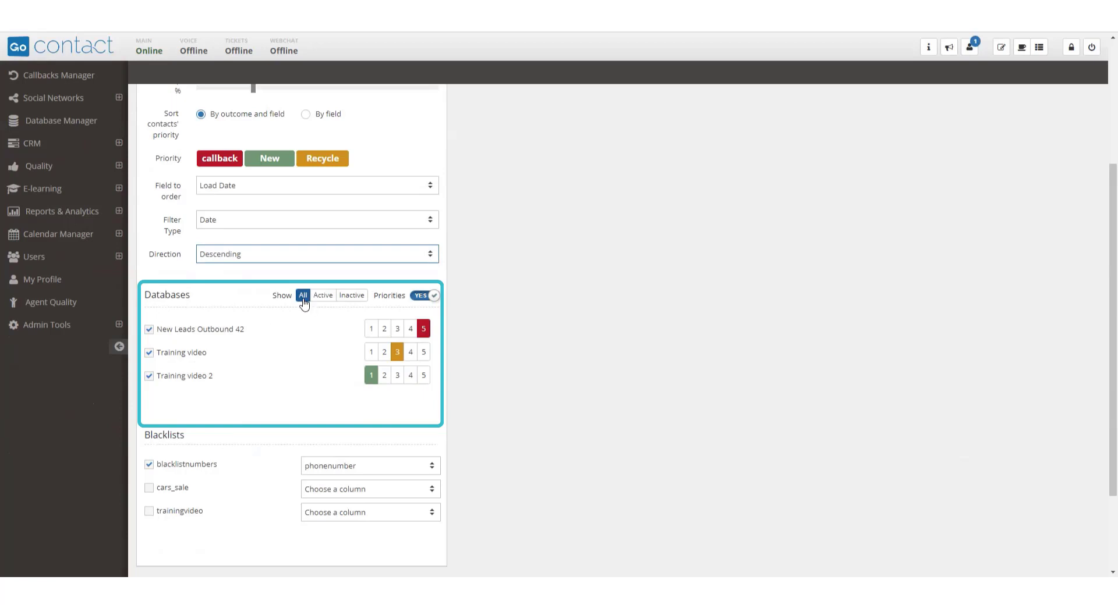
left_click(323, 297)
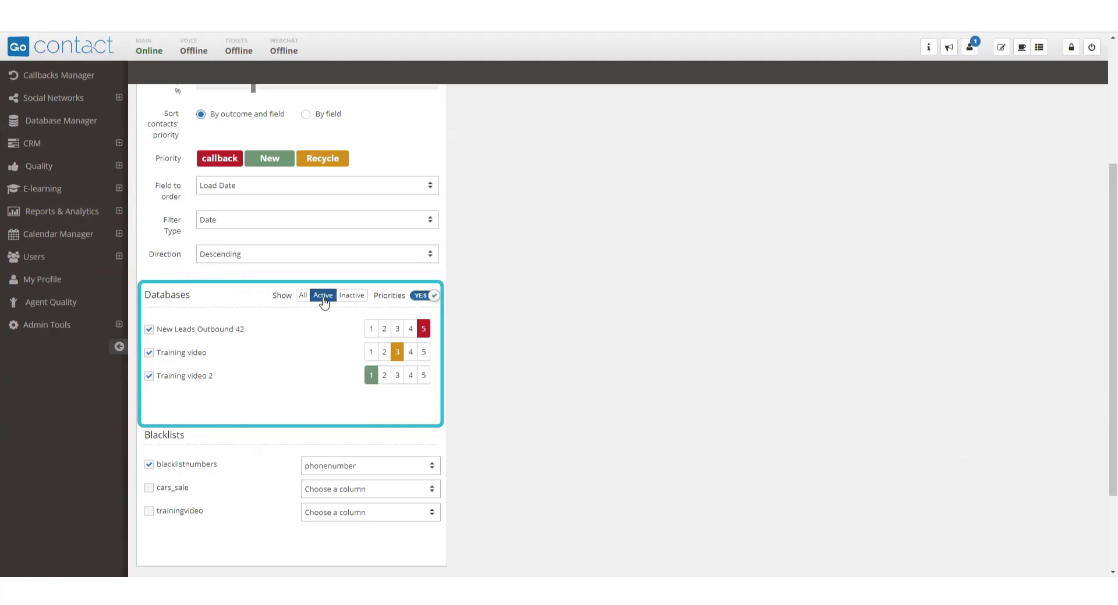
left_click(350, 297)
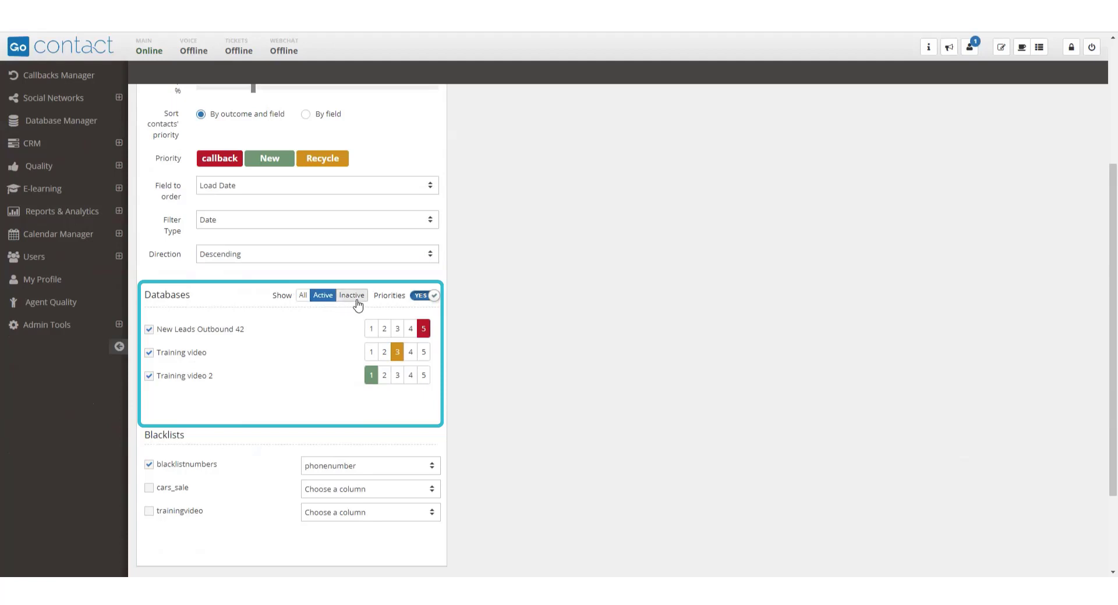
left_click(304, 297)
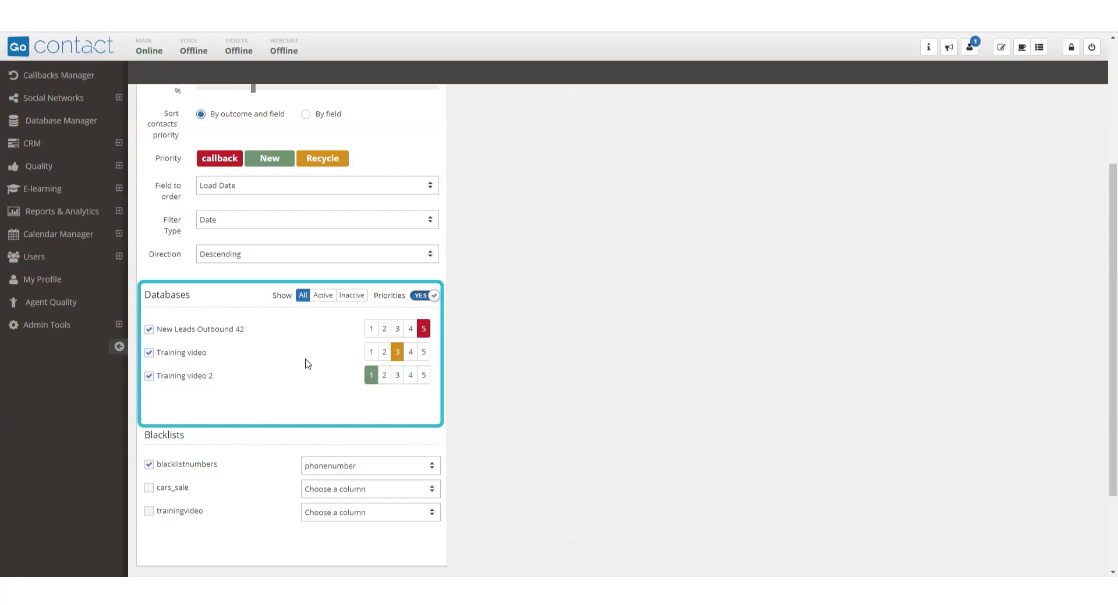
- Keep the Training video database enabled and set database priorities to 1 for New Leads Outbound 42 and 5 for Training video 2
left_click(150, 378)
left_click(150, 353)
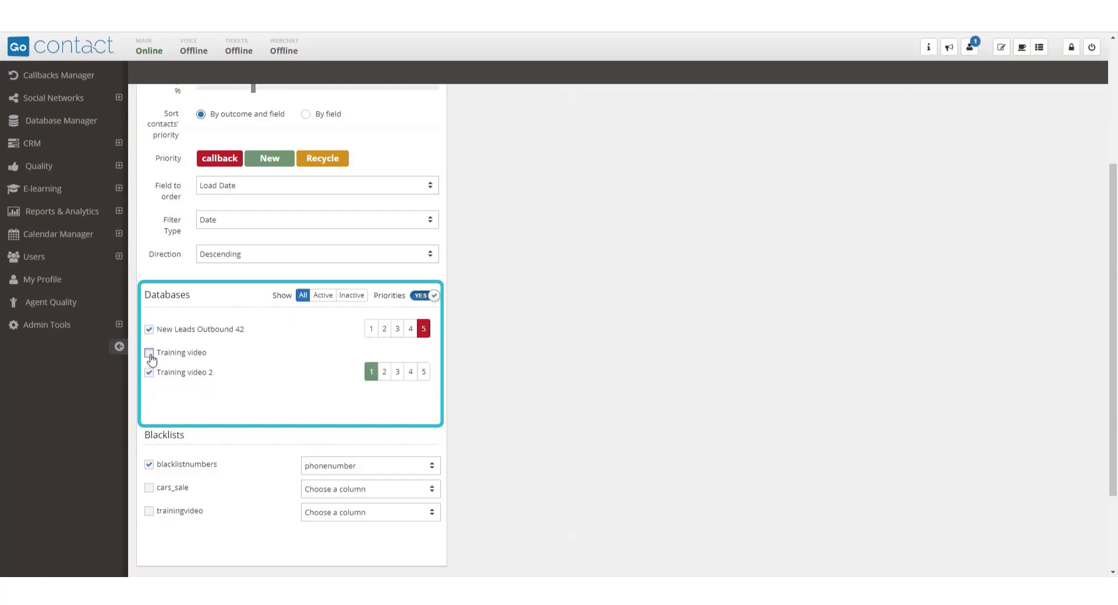
left_click(150, 353)
left_click(423, 376)
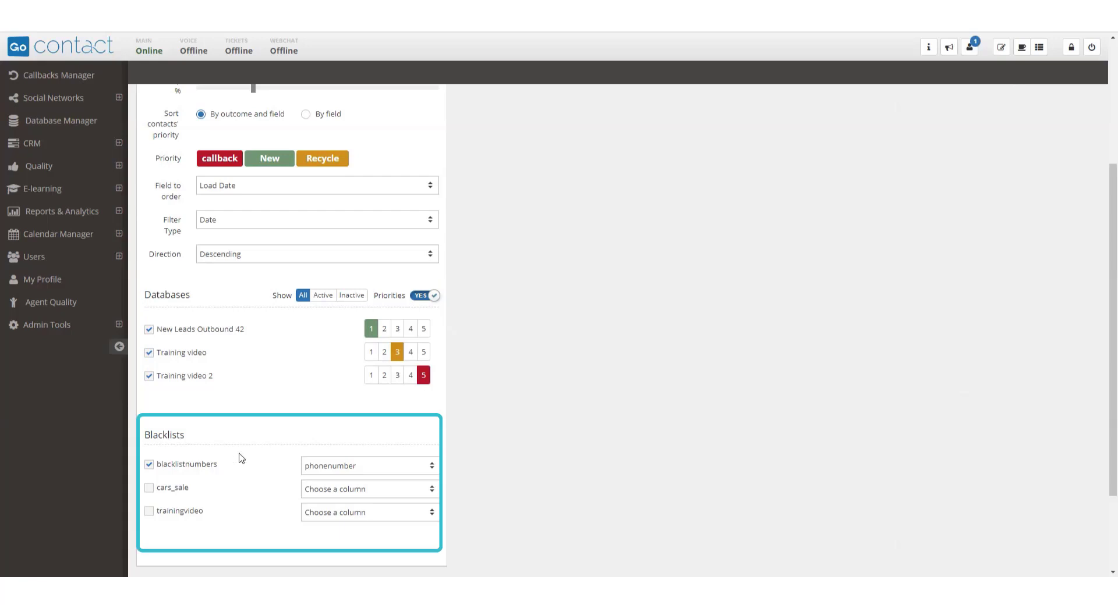
- Check the column choices for the blacklistnumbers blacklist, keep phonenumber, and view the Hopper table
left_click(378, 469)
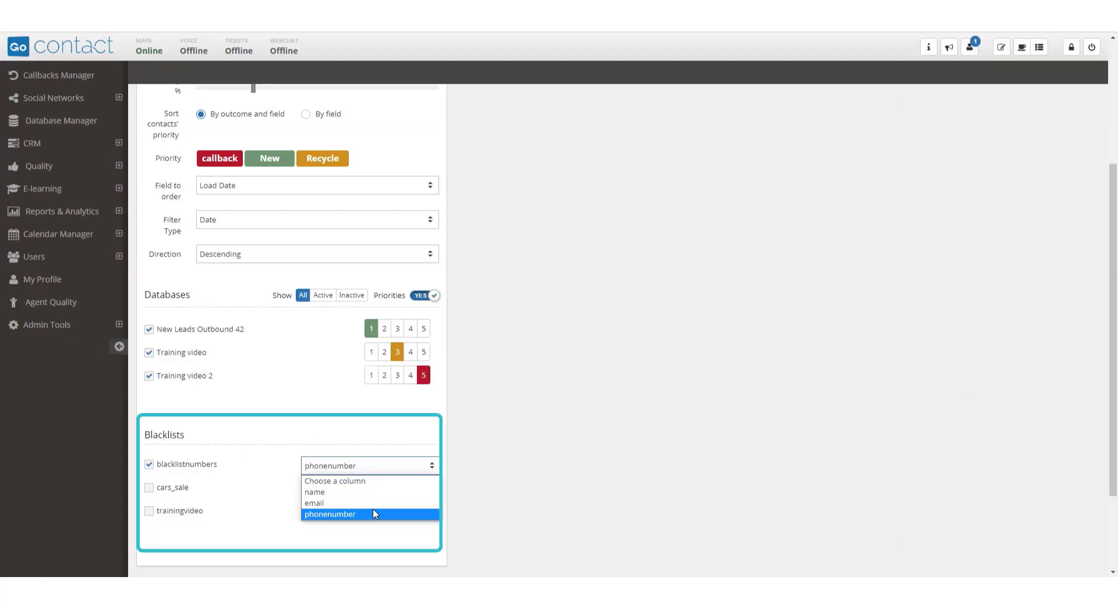
left_click(480, 488)
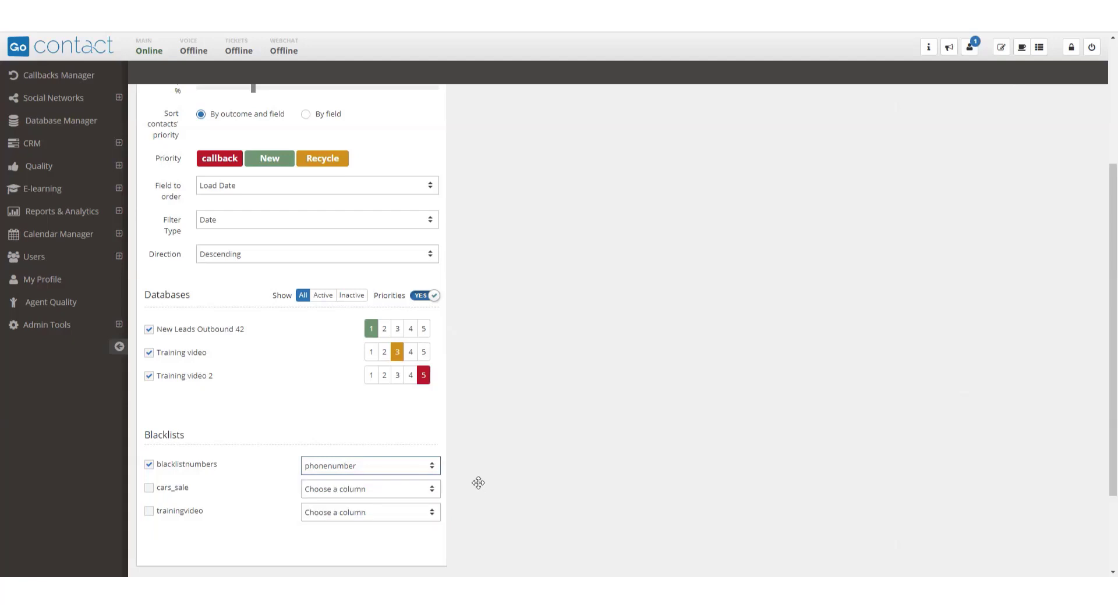
scroll(464, 525, "down", 2)
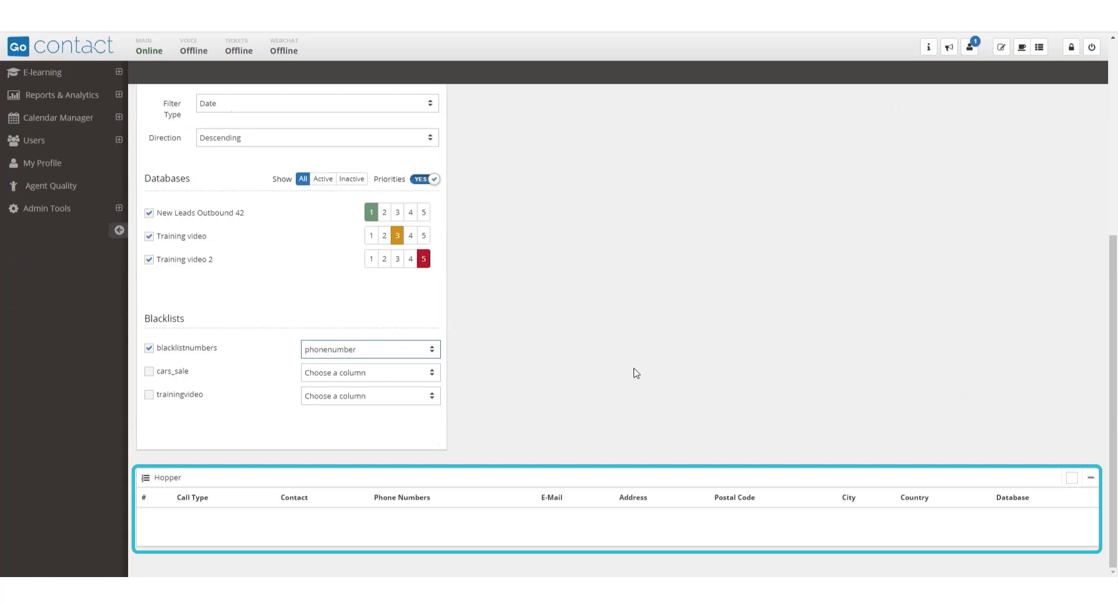
- Add a new field filter on the 1st phone field
scroll(636, 373, "up", 1)
scroll(636, 373, "up", 4)
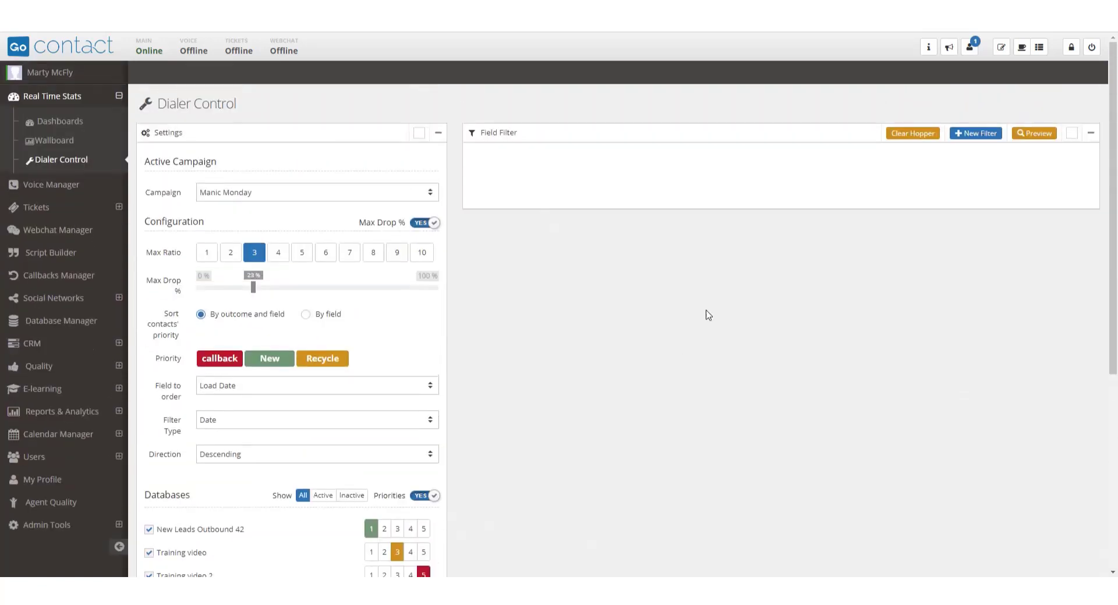
left_click(973, 135)
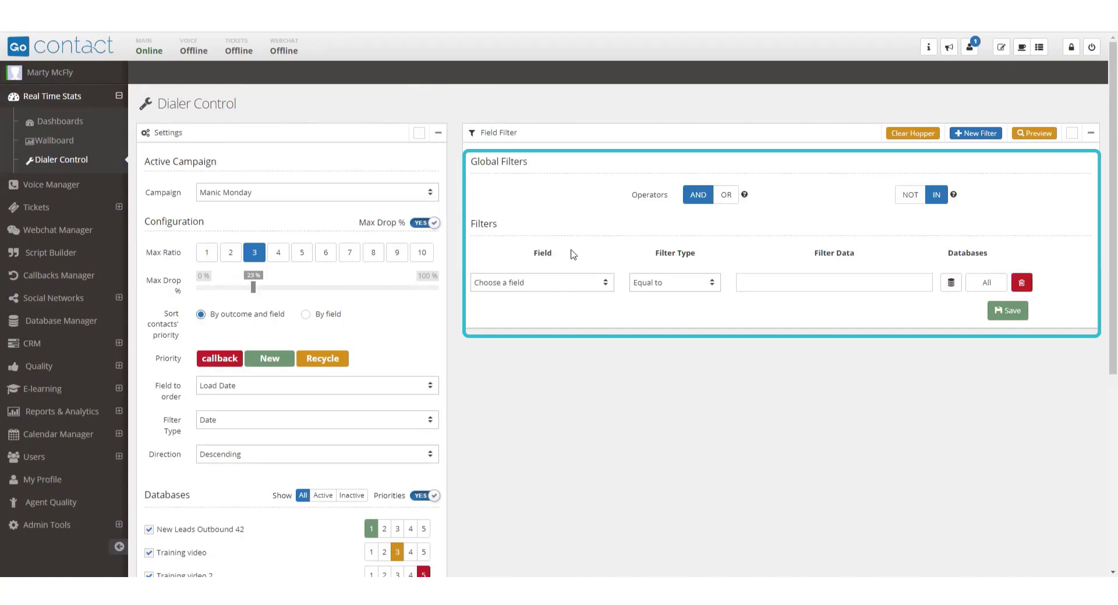
left_click(563, 287)
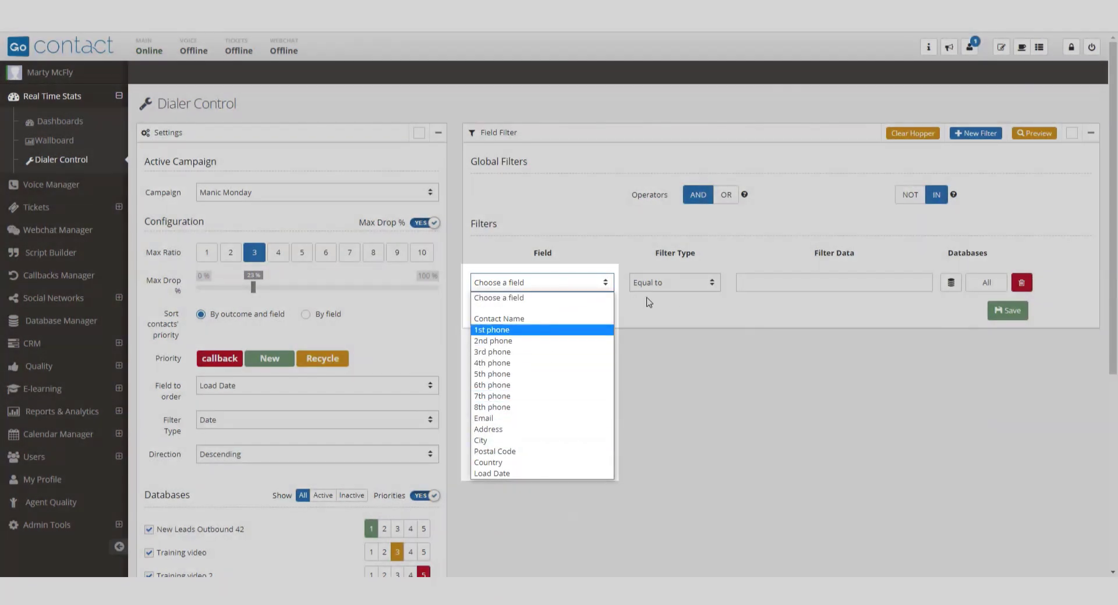
left_click(542, 329)
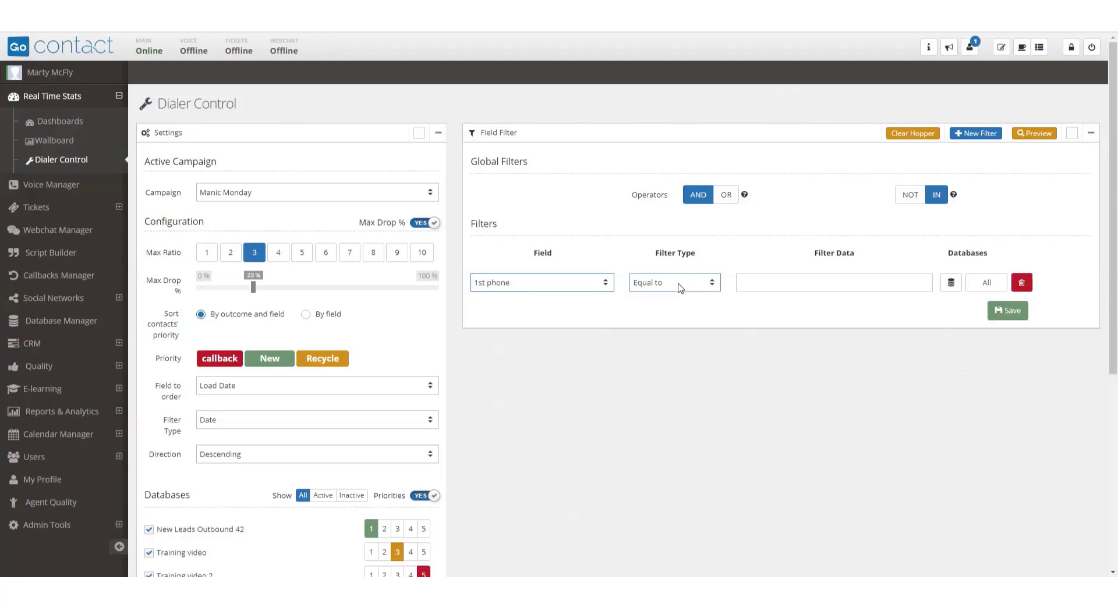
- Set the filter to Starting with 0 and apply it to all three databases
left_click(679, 286)
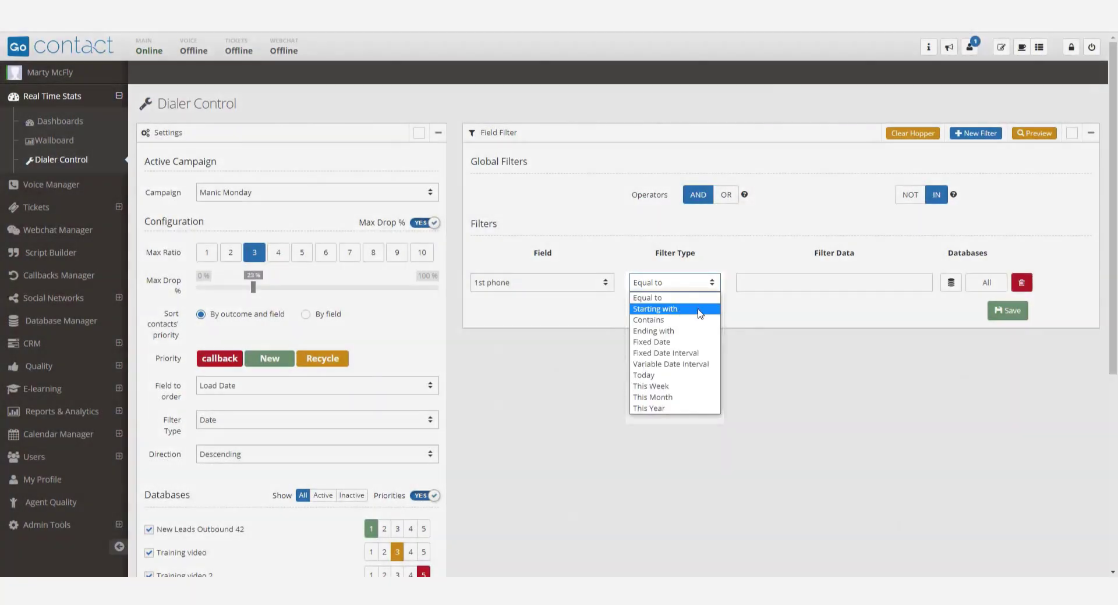
left_click(676, 309)
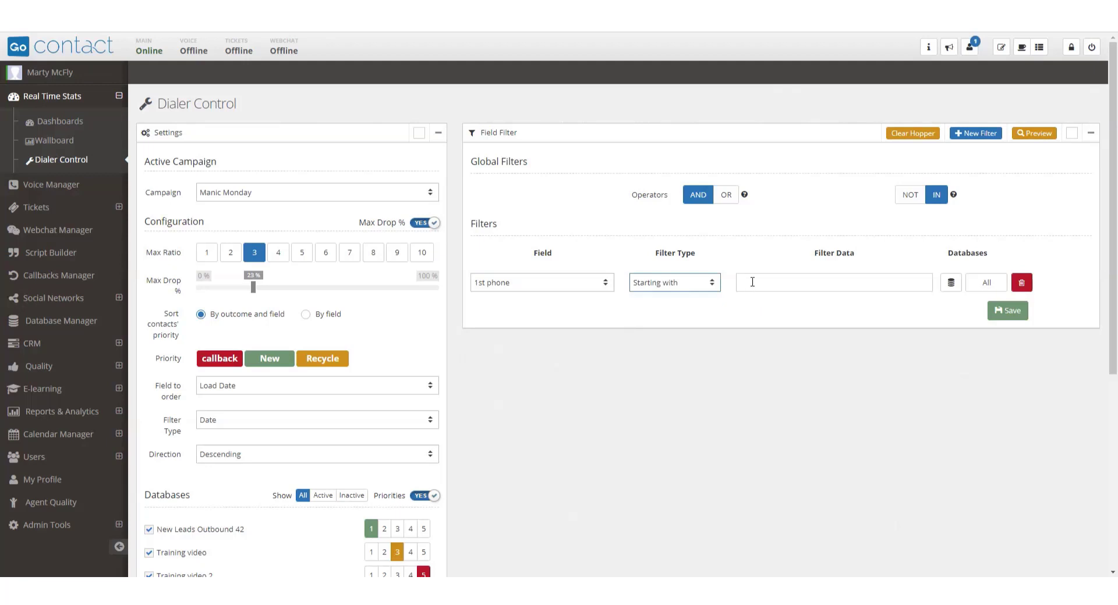
left_click(753, 282)
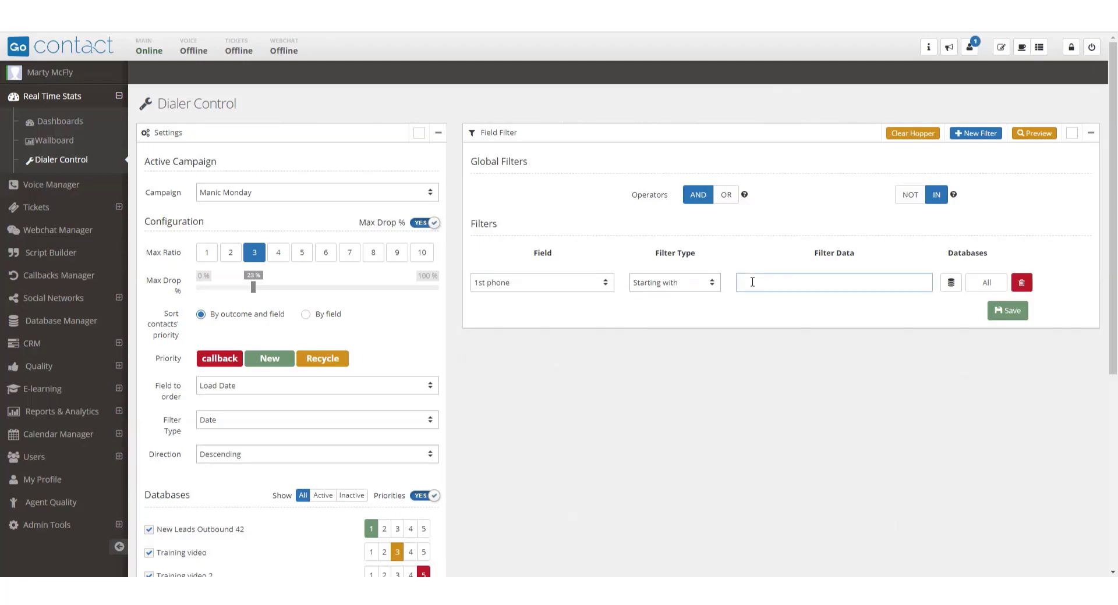
left_click(951, 283)
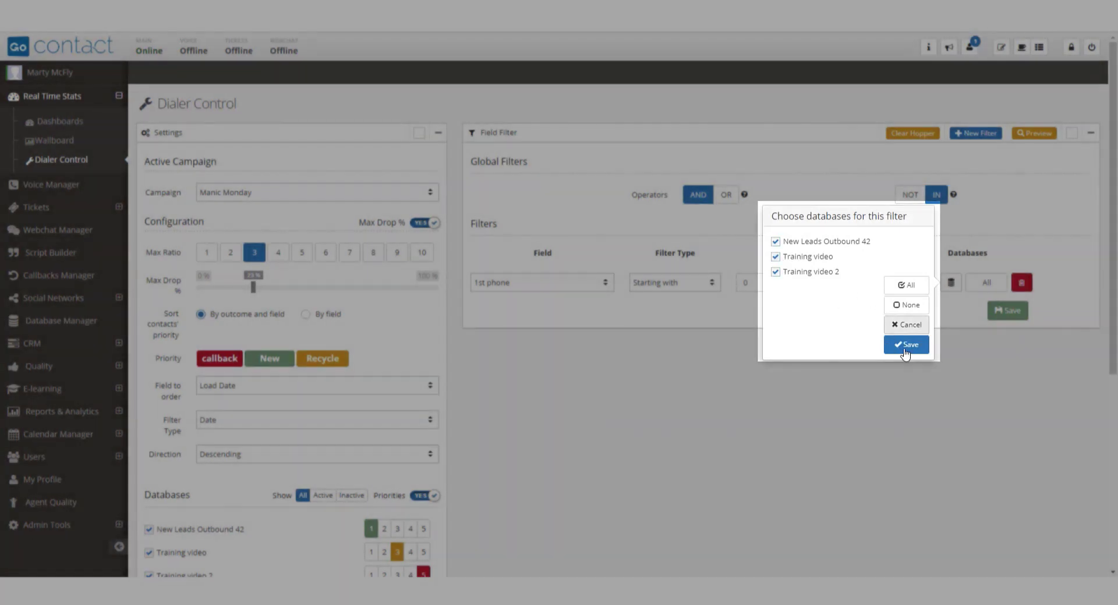
left_click(904, 348)
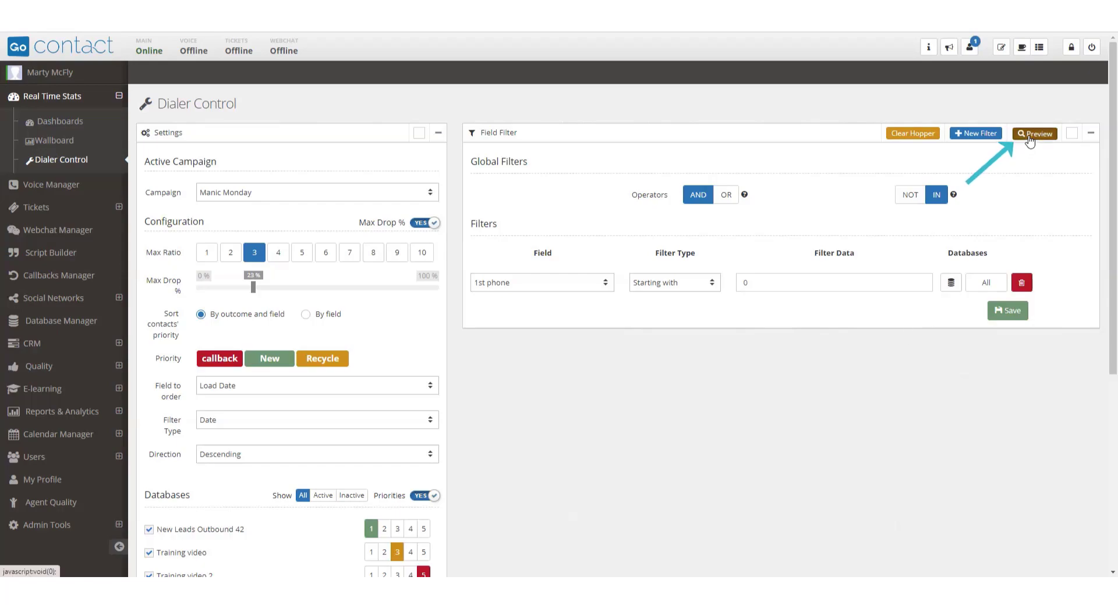
- Preview the hopper, move New ahead of callback in the priority order, and preview the hopper again
left_click(1029, 140)
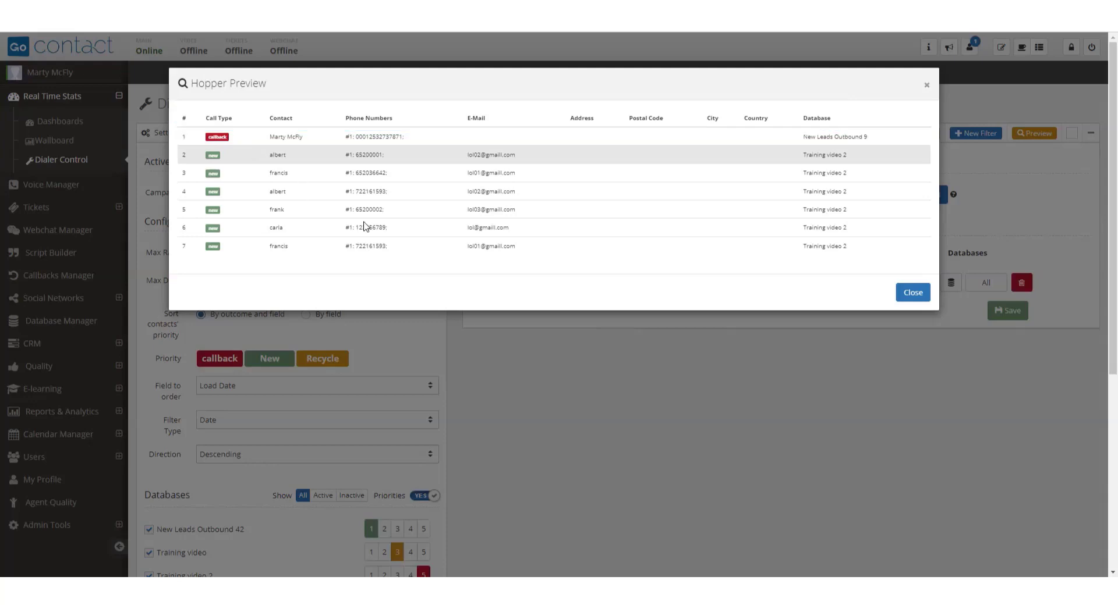
left_click(905, 296)
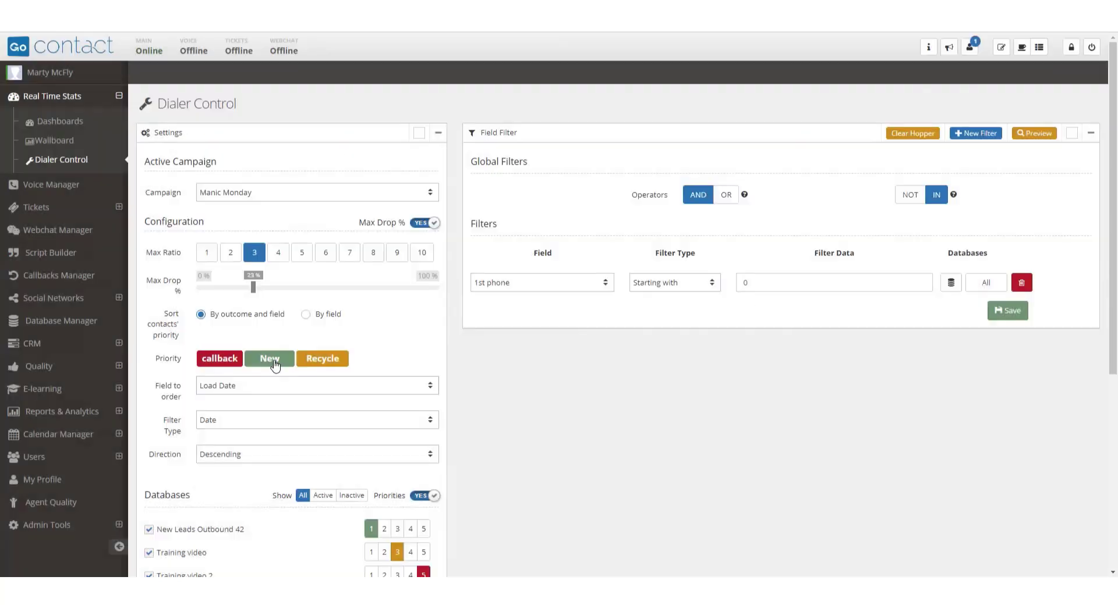
mouse_move(273, 360)
left_mouse_down()
mouse_move(223, 345)
mouse_move(227, 365)
left_mouse_up()
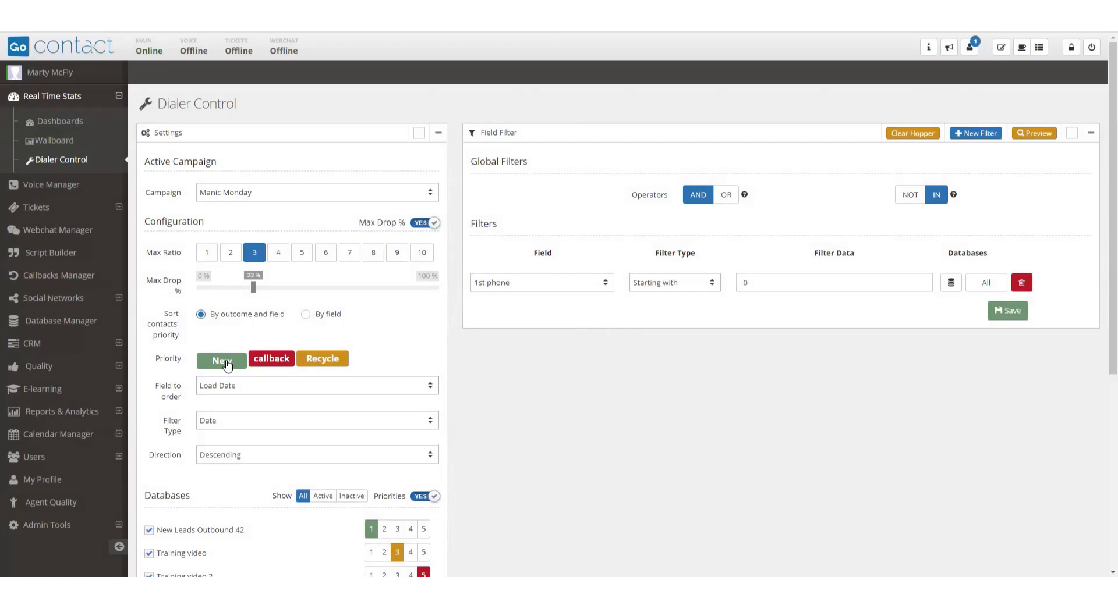
left_click(1032, 135)
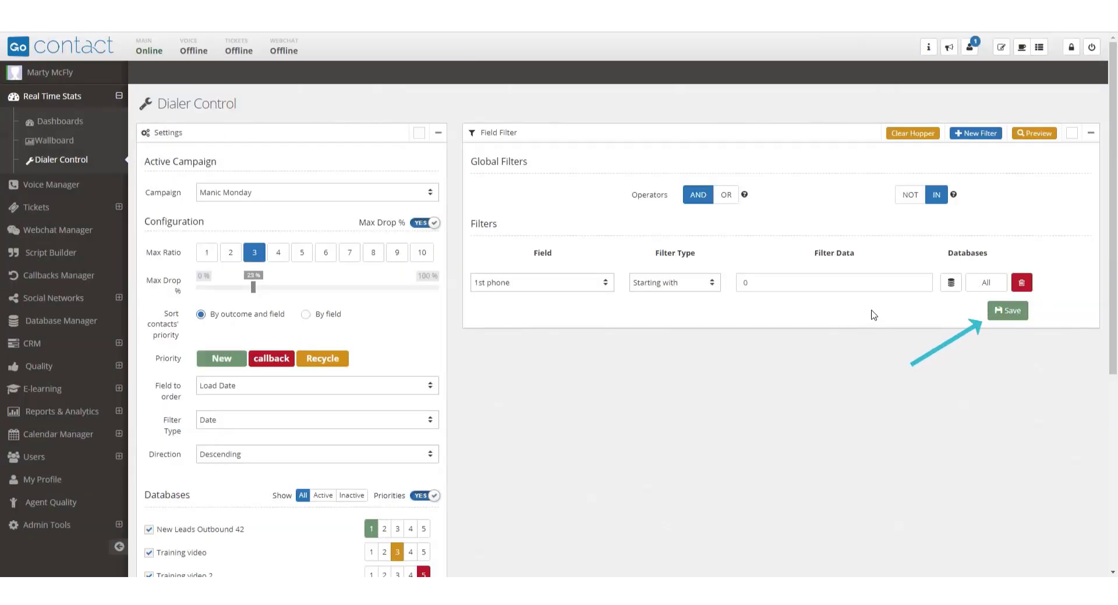
- Save the field filter and clear the hopper, confirming the action
left_click(1005, 313)
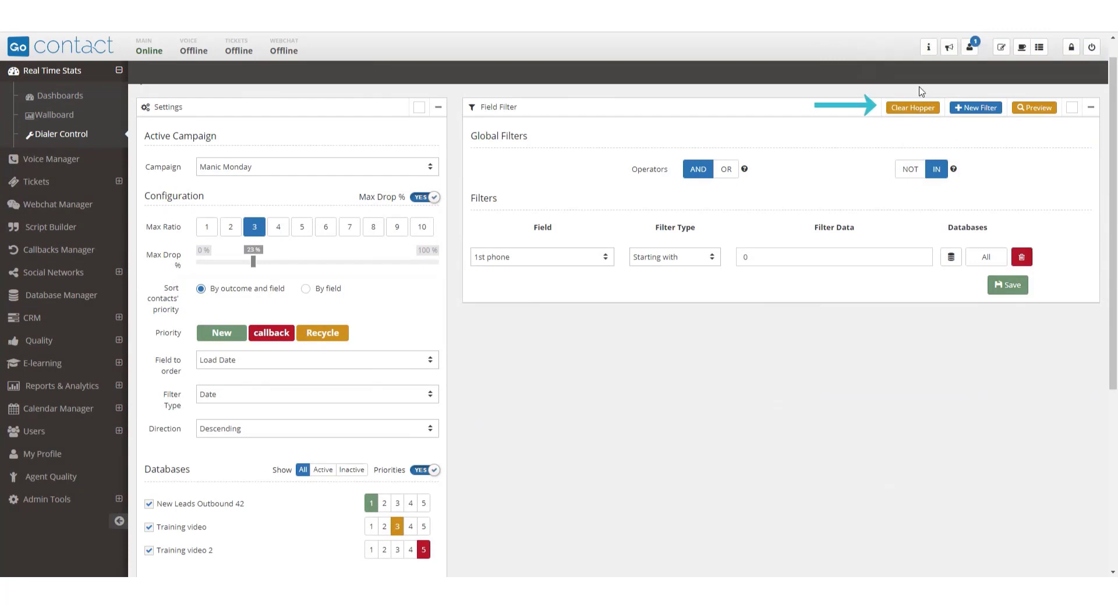
left_click(913, 108)
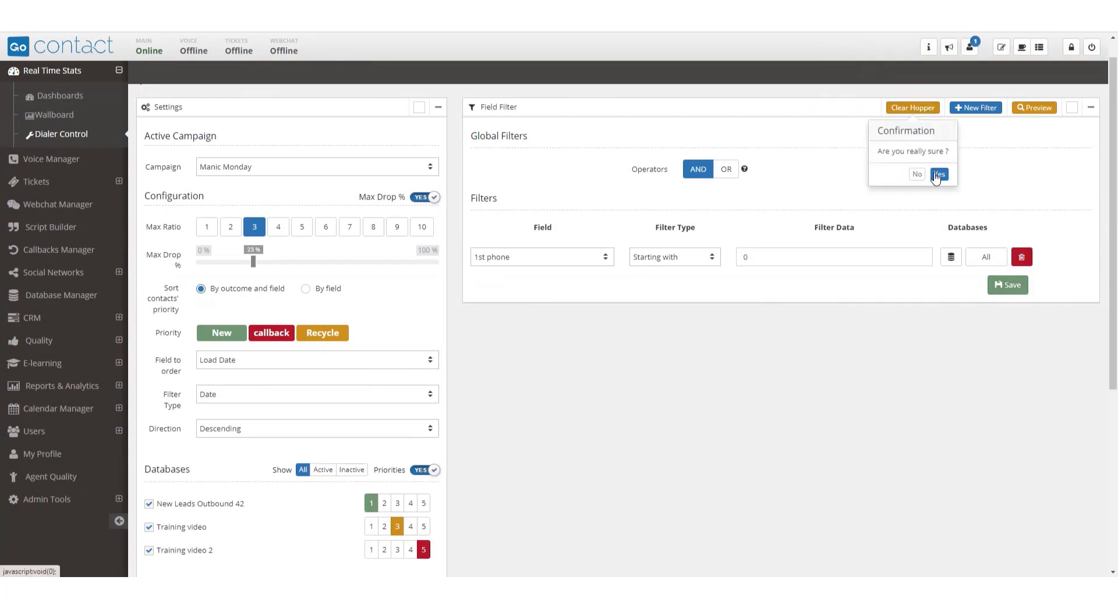
left_click(937, 176)
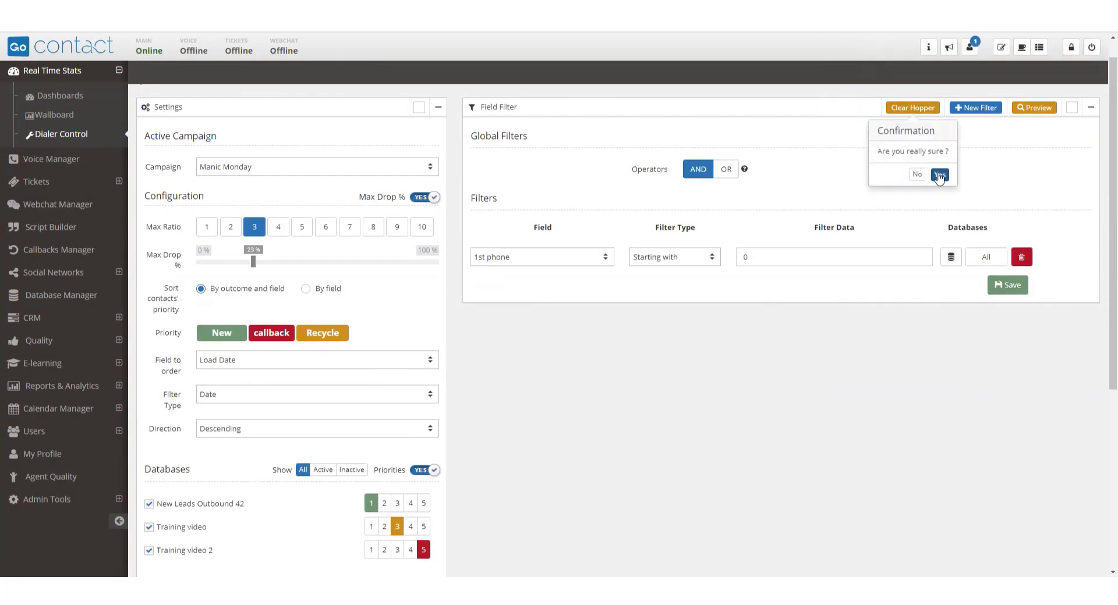